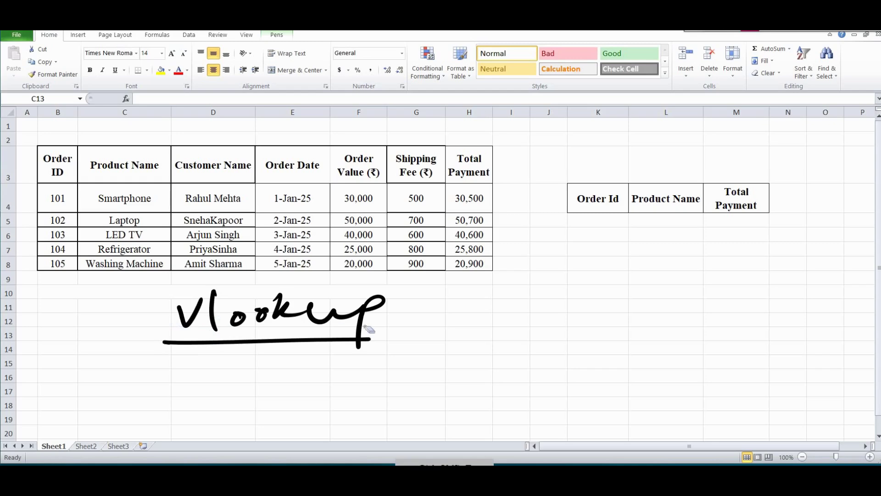
Step: Erase the handwritten "vlookup" note and its underline below the order table, and leave ink mode
left_click_drag(370, 329, 275, 324)
left_click_drag(223, 345, 204, 347)
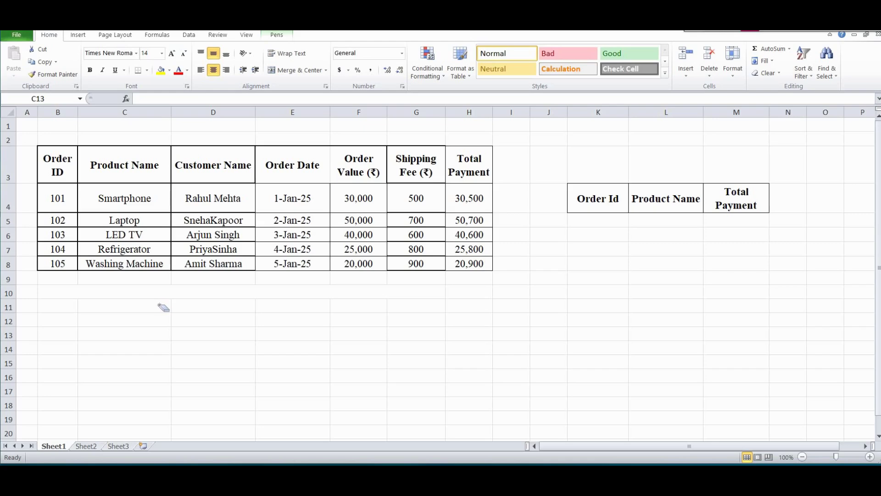
key("ctrl+shift+2")
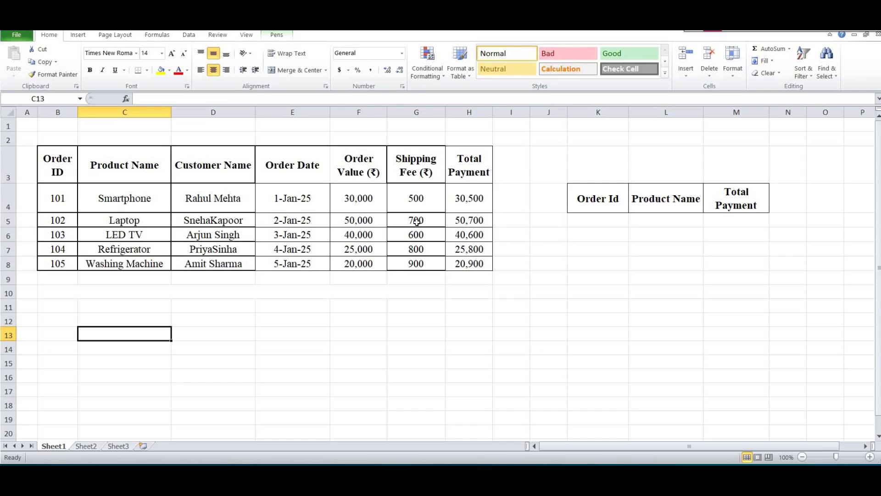
left_click_drag(57, 165, 465, 352)
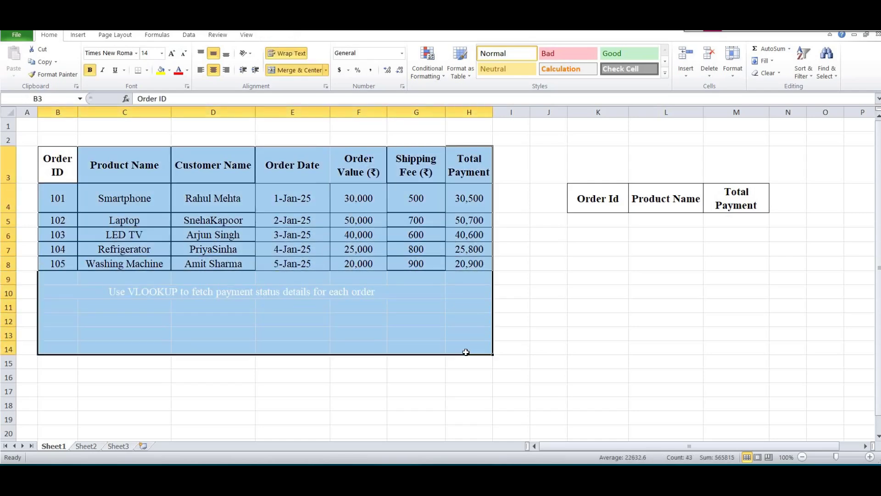
left_click(311, 234)
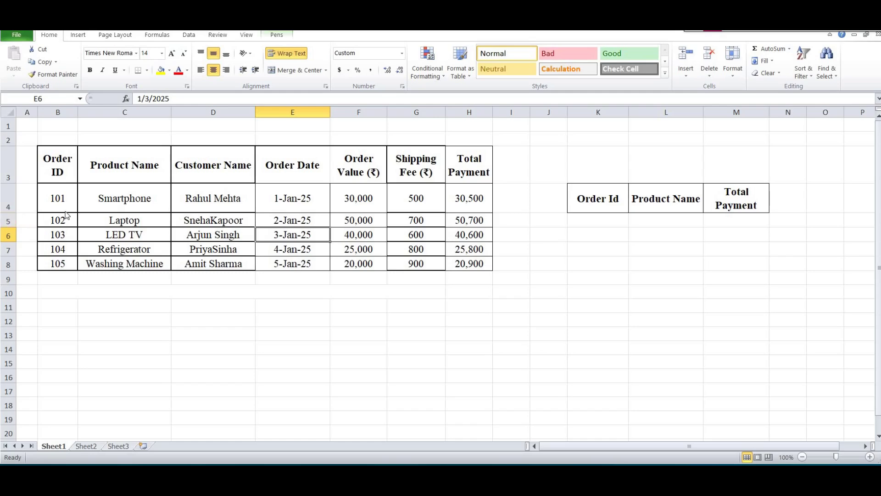
Step: Handwrite "vlookup" in ink in the empty area below the order table
key("ctrl+shift+e")
left_click_drag(57, 254, 49, 264)
mouse_move(98, 328)
left_mouse_down()
mouse_move(113, 362)
mouse_move(131, 332)
left_mouse_up()
mouse_move(160, 332)
left_mouse_down()
mouse_move(161, 355)
mouse_move(145, 341)
left_mouse_up()
left_click_drag(193, 292, 189, 345)
left_click_drag(142, 300, 143, 372)
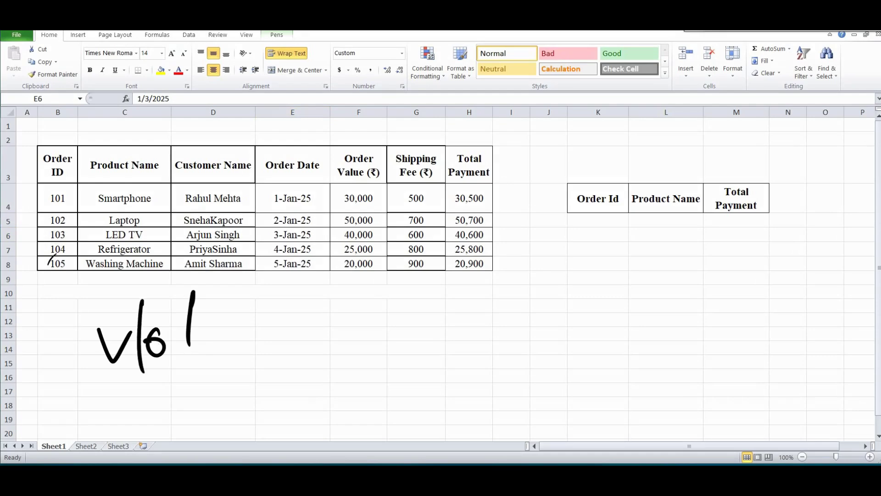
left_click_drag(197, 320, 198, 331)
mouse_move(224, 304)
left_mouse_down()
mouse_move(248, 343)
mouse_move(344, 318)
mouse_move(341, 327)
left_mouse_up()
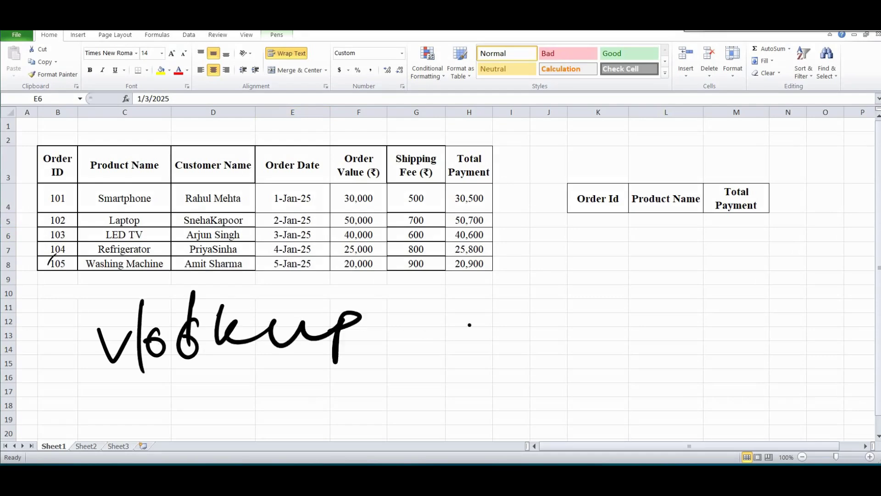
Step: Handwrite "Hlookup" in ink beside the "vlookup" note
left_click_drag(470, 290, 456, 339)
left_click_drag(501, 288, 487, 334)
left_click_drag(442, 322, 487, 321)
mouse_move(535, 291)
left_mouse_down()
mouse_move(562, 339)
mouse_move(589, 321)
mouse_move(625, 323)
mouse_move(674, 342)
mouse_move(678, 372)
left_mouse_up()
left_click_drag(704, 320, 693, 337)
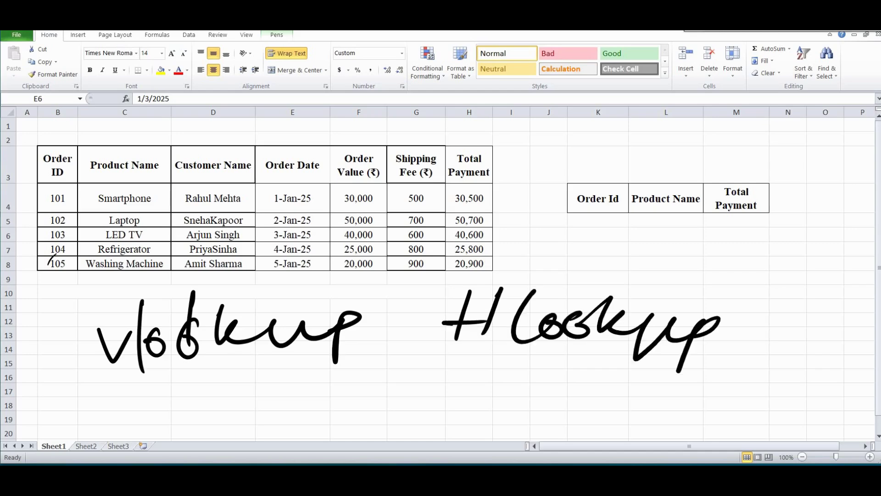
Step: Underline both handwritten words and write "Ho" beneath "Hlookup"
left_click_drag(117, 379, 347, 357)
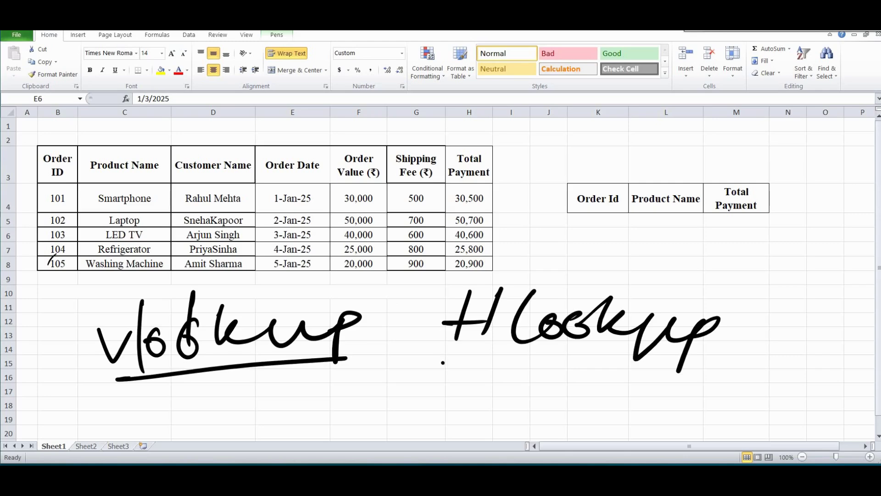
left_click_drag(423, 352, 650, 379)
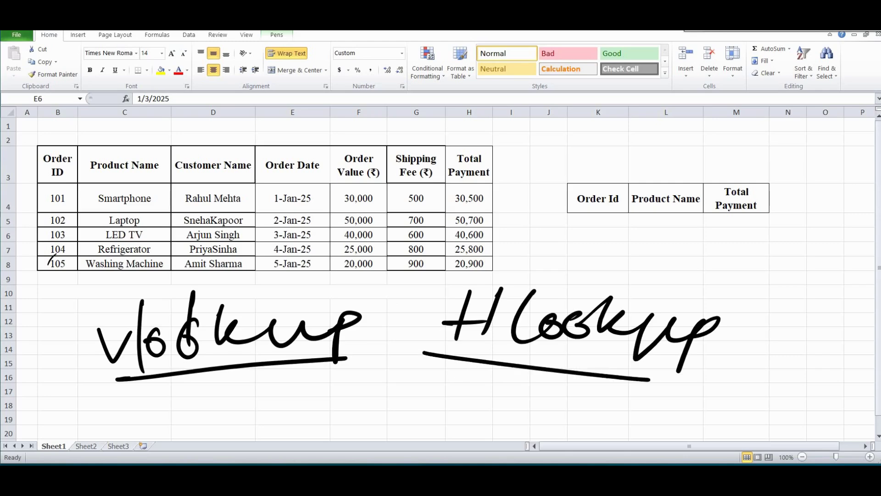
left_click(440, 385)
left_click_drag(469, 370, 457, 407)
mouse_move(497, 369)
left_mouse_down()
mouse_move(491, 397)
mouse_move(504, 388)
left_mouse_up()
mouse_move(528, 388)
left_mouse_down()
mouse_move(515, 391)
mouse_move(530, 389)
left_mouse_up()
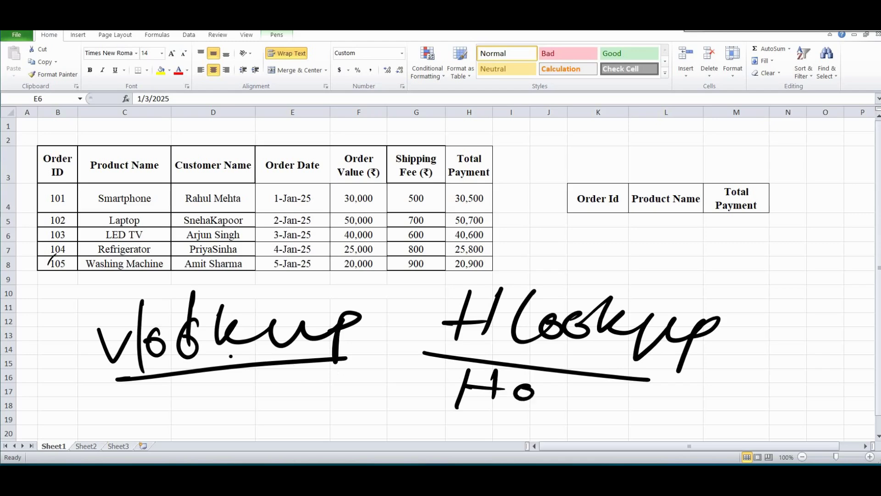
Step: Erase all the handwritten notes, including the stray ink mark in the Order ID column, and leave ink mode
mouse_move(315, 342)
left_mouse_down()
mouse_move(232, 366)
mouse_move(527, 369)
mouse_move(496, 358)
mouse_move(534, 390)
mouse_move(468, 378)
left_mouse_up()
key("ctrl+shift+p")
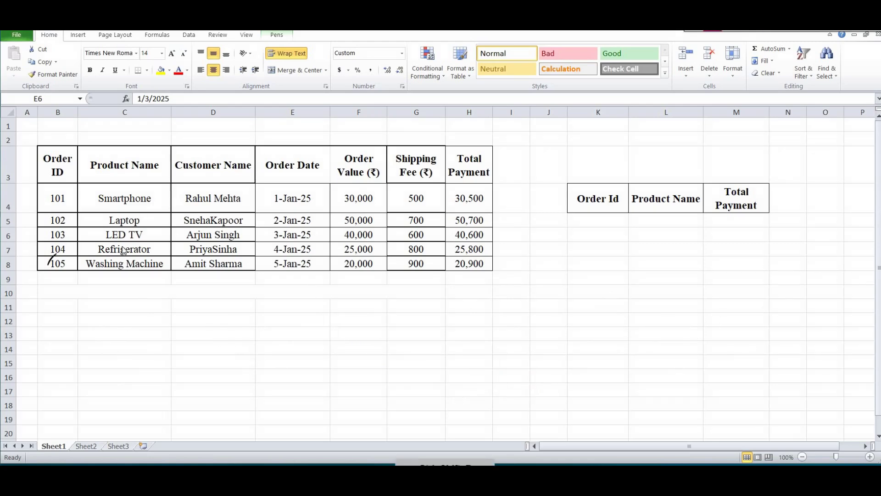
left_click(52, 261)
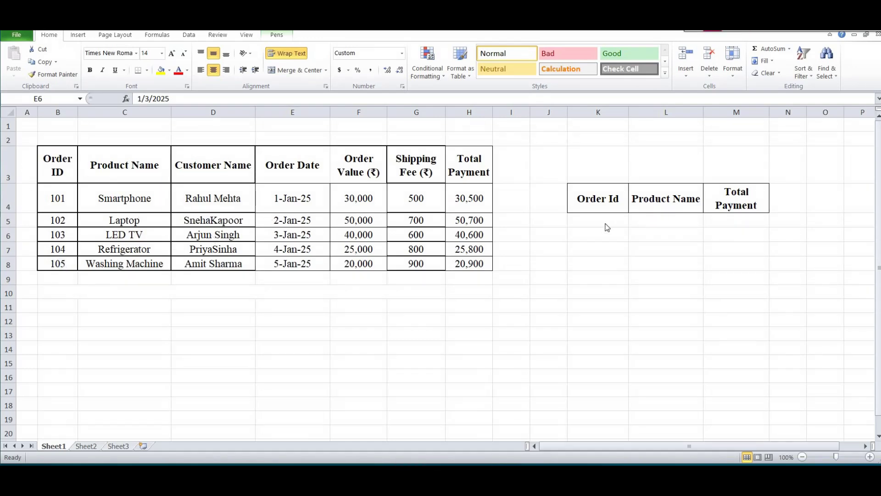
key("Escape")
Step: Examine the empty result cells K5 to M5 and the sheets Sheet2 and Sheet3, returning to Sheet1
left_click(588, 225)
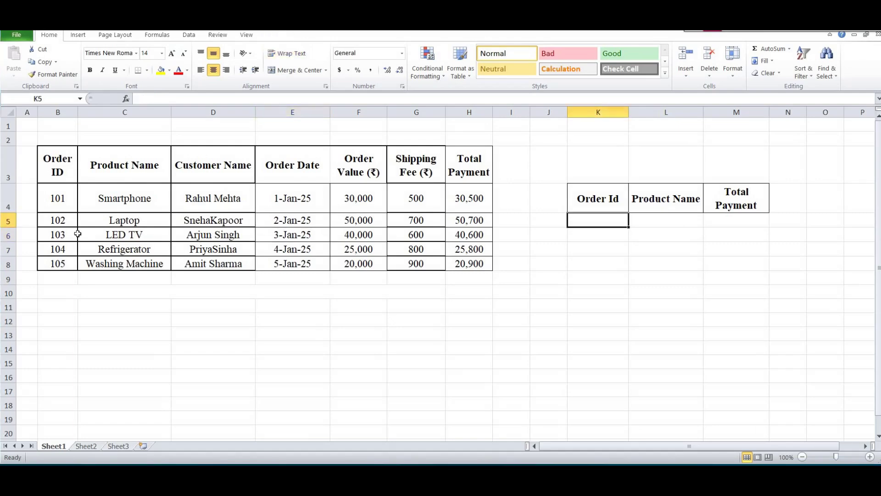
left_click(664, 224)
left_click(736, 221)
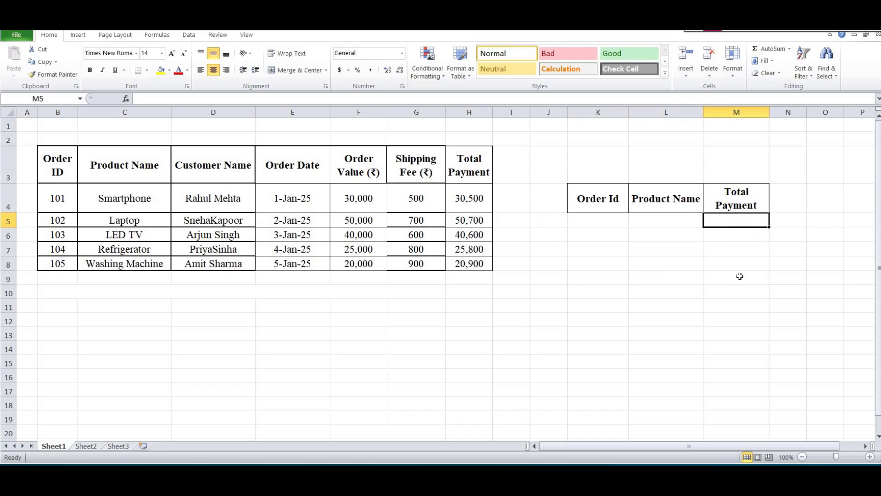
left_click(96, 447)
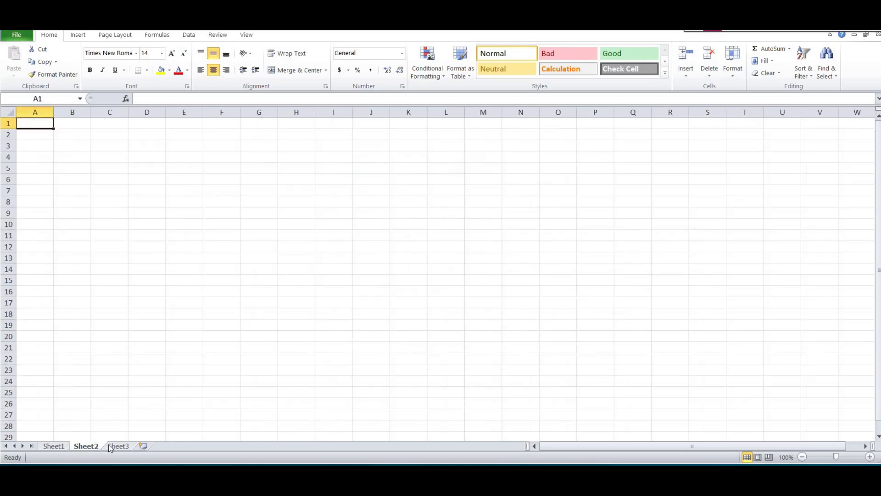
left_click(119, 447)
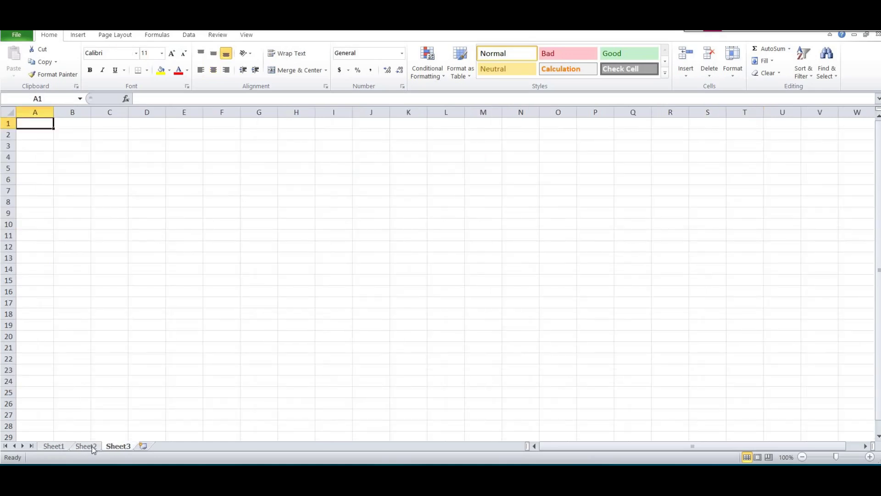
left_click(63, 447)
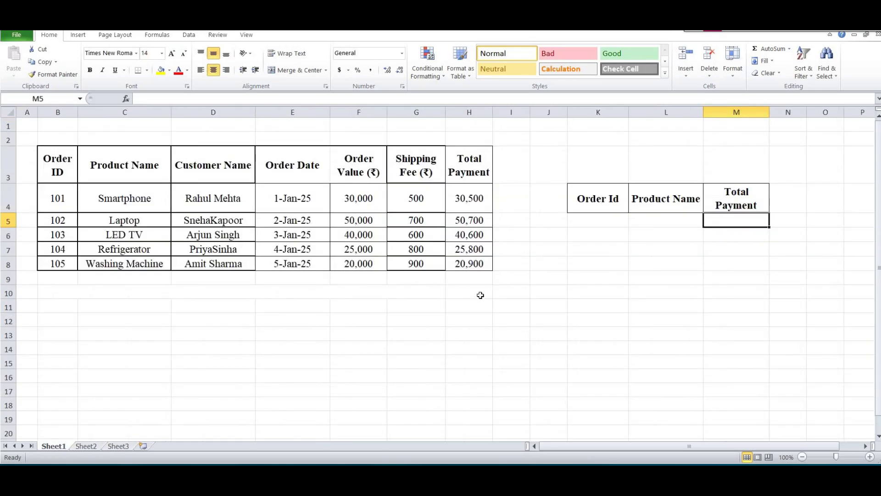
left_click(672, 307)
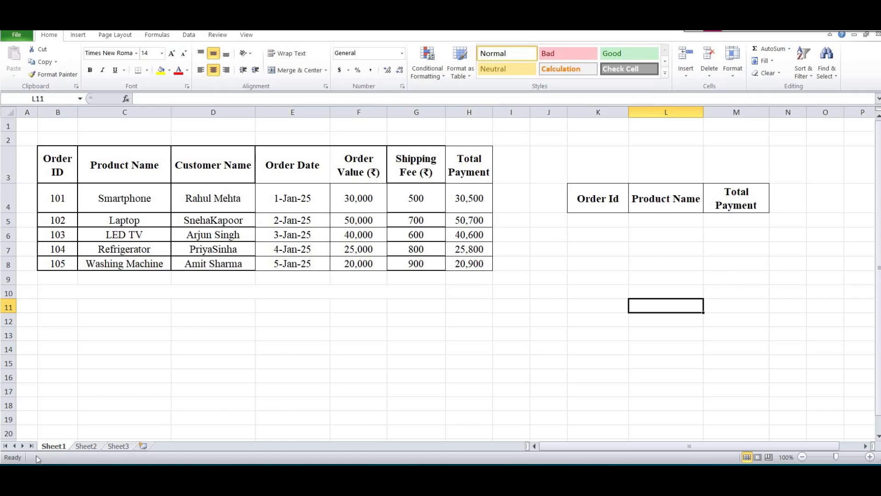
left_click(91, 447)
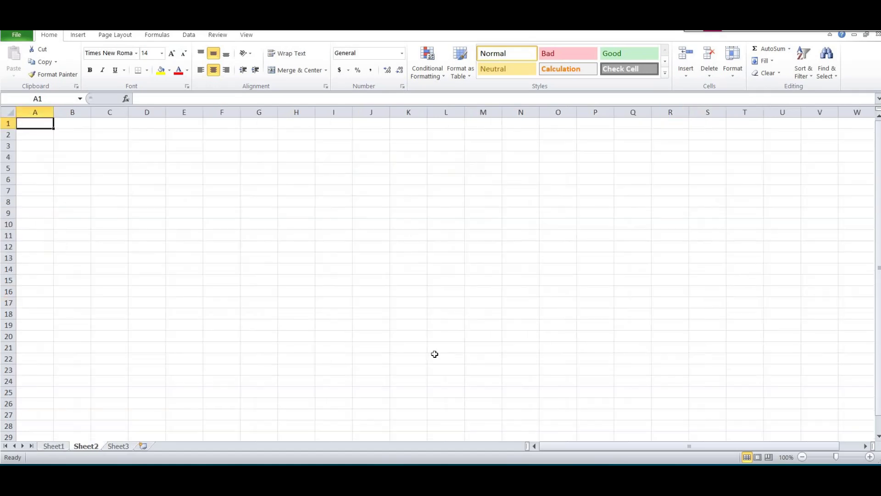
left_click(54, 446)
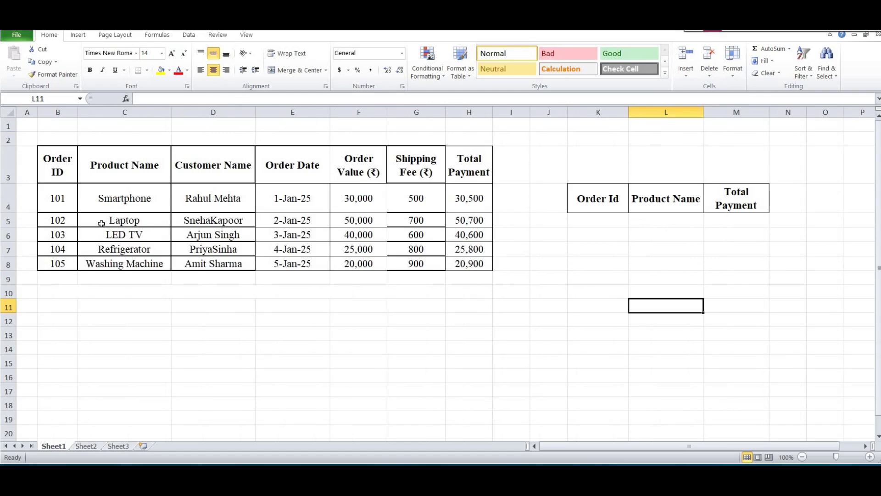
left_click(609, 221)
left_click(668, 219)
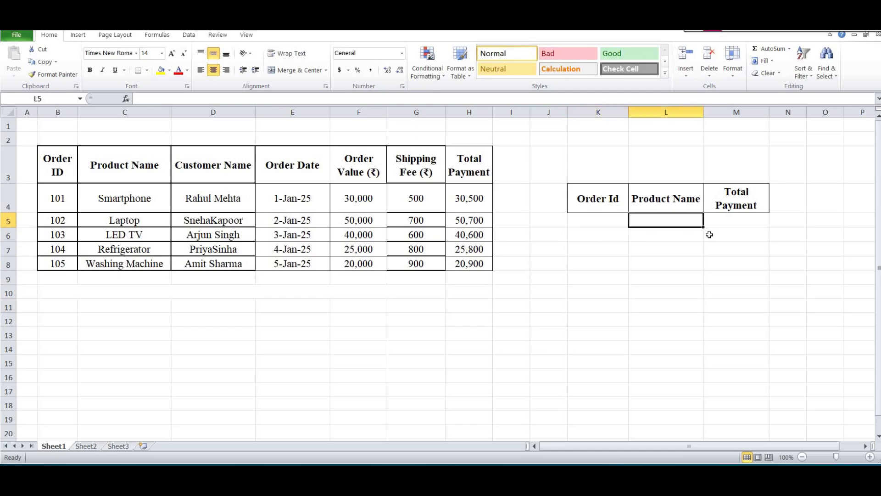
left_click(731, 221)
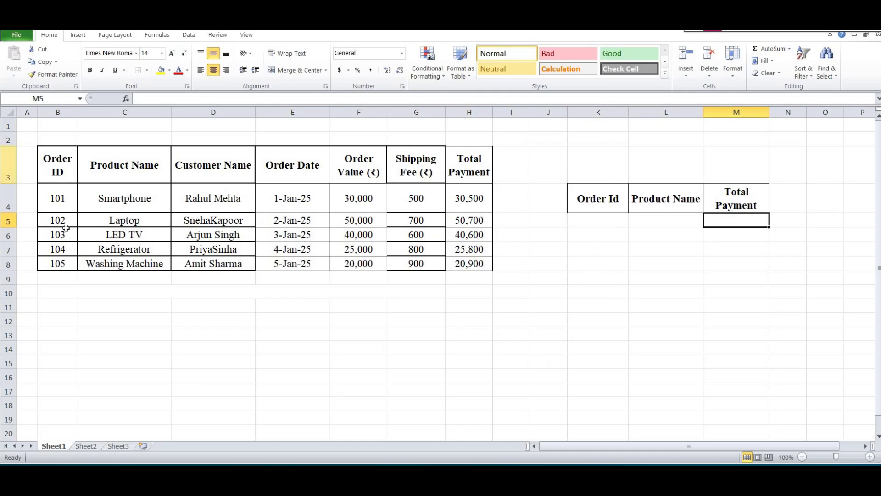
Step: Enter the Smartphone order's ID in cell K5 under the Order Id header
left_click(589, 224)
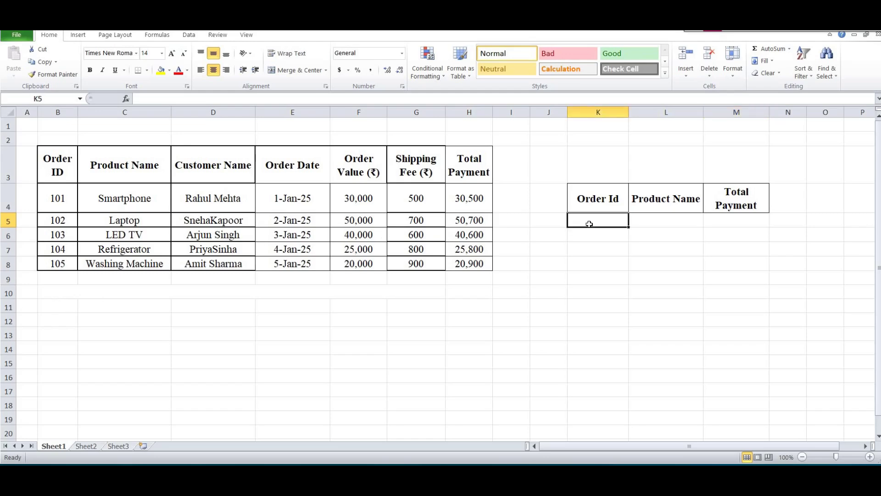
type("102")
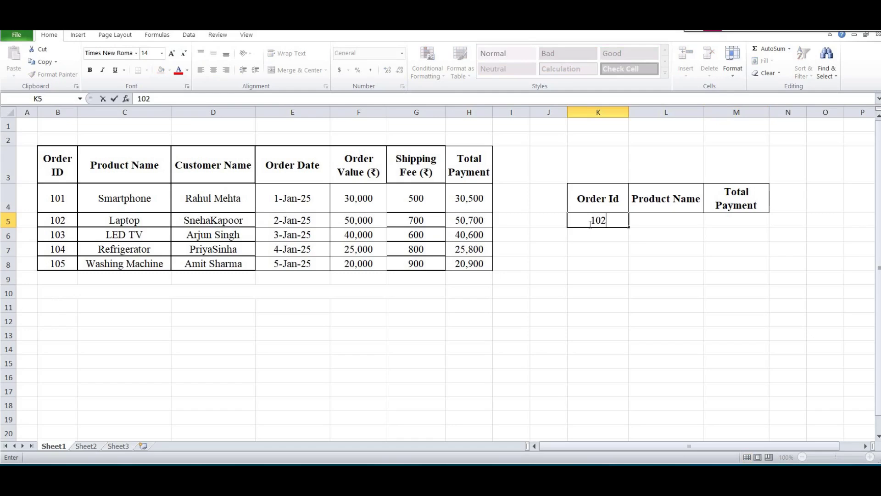
key("BackSpace")
type("1")
Step: Start a VLOOKUP formula in L5 with K5 as the lookup value and the absolute range $B$3:$H$8 as the table array
left_click(695, 224)
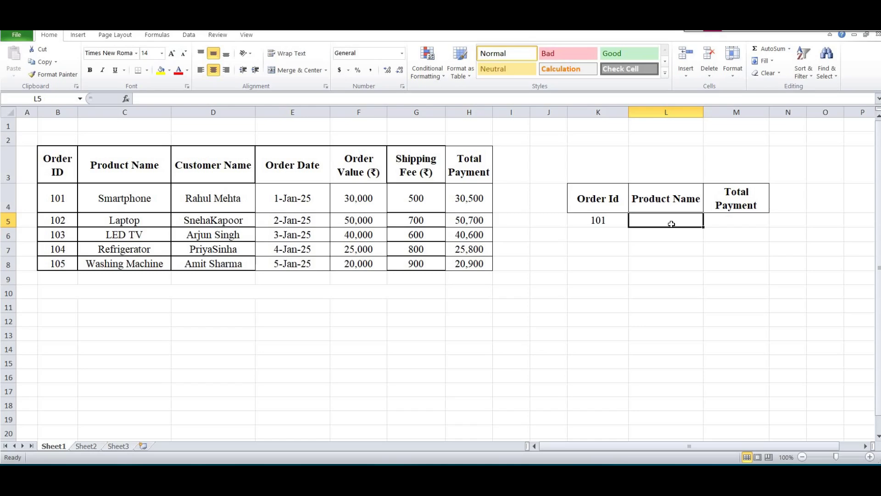
type("=")
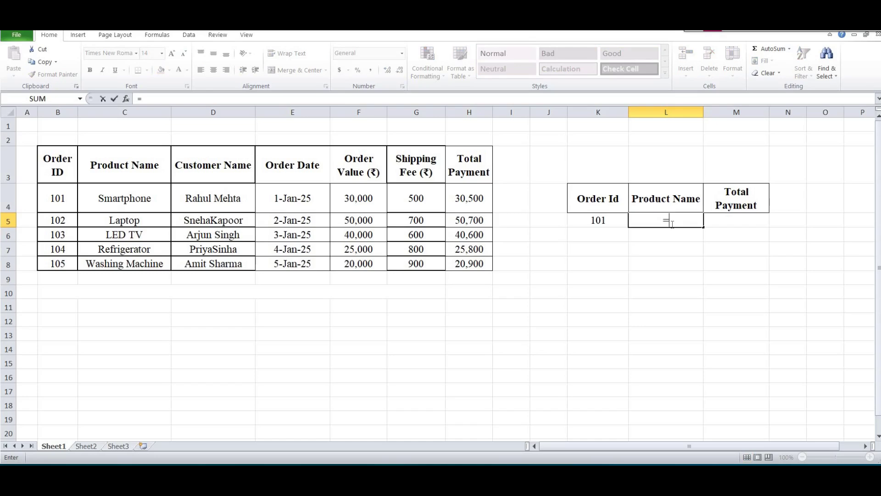
type("v")
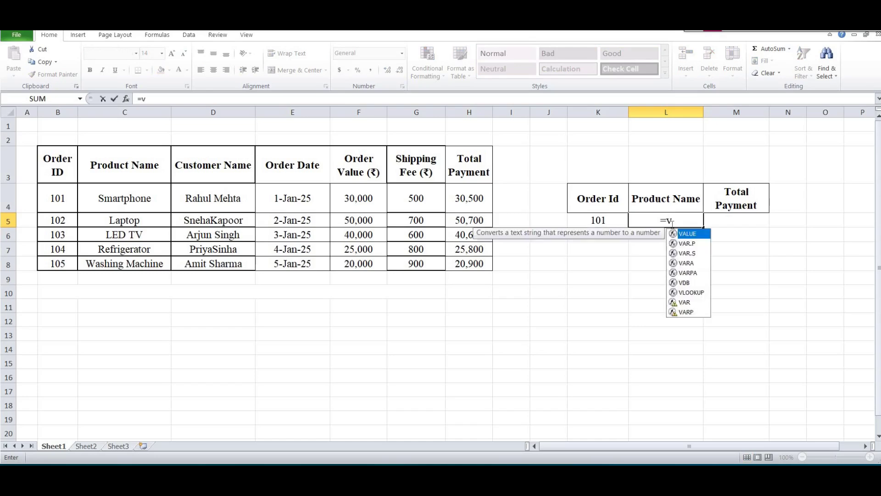
type("loo")
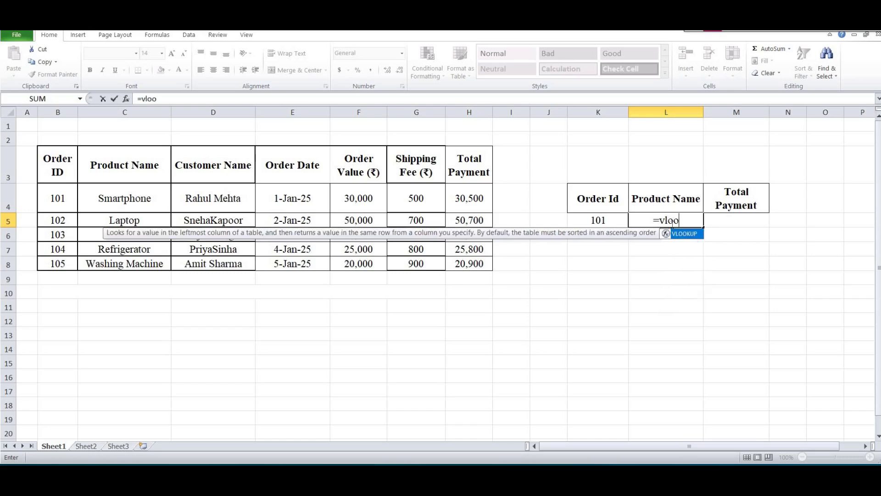
type("kup")
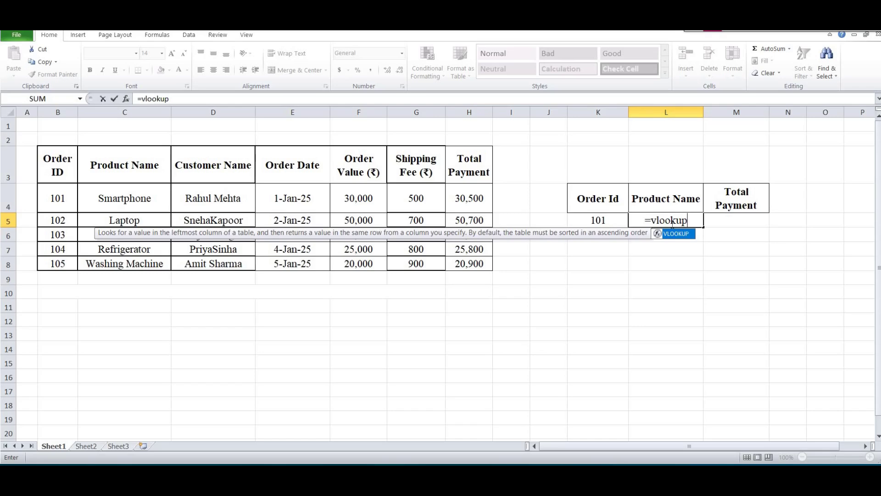
type("(")
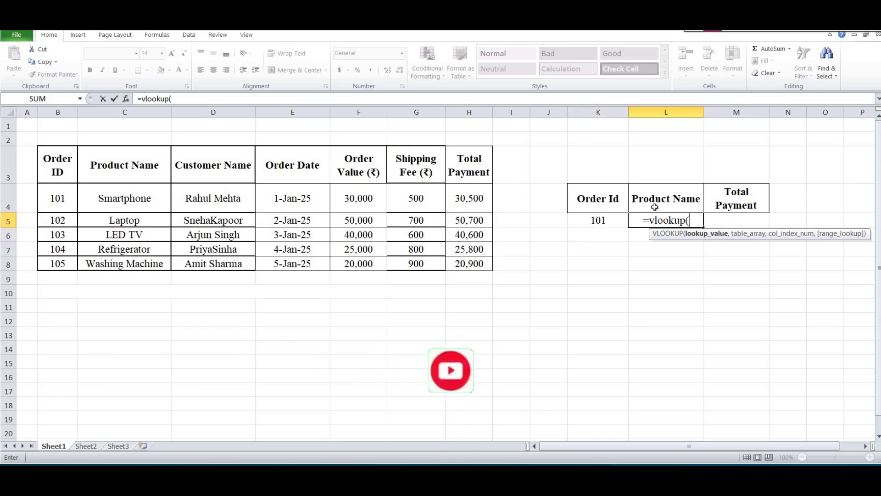
left_click(606, 221)
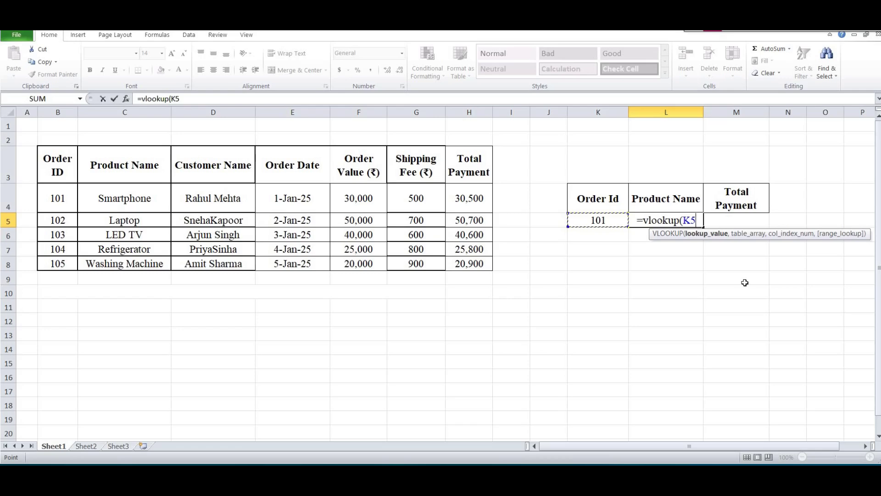
type(",")
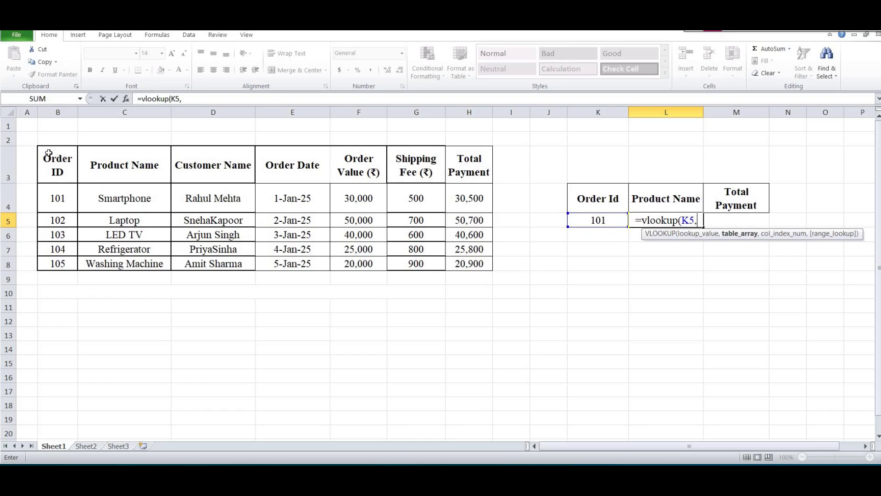
left_click_drag(48, 154, 460, 264)
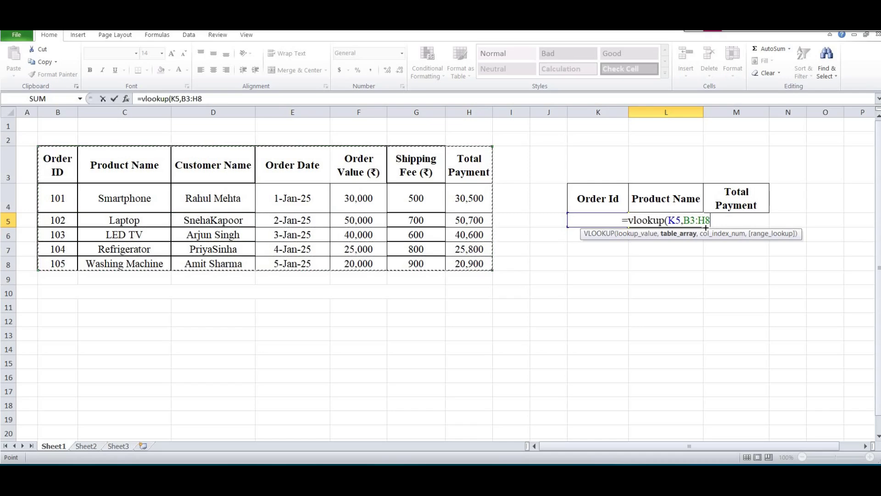
key("F4")
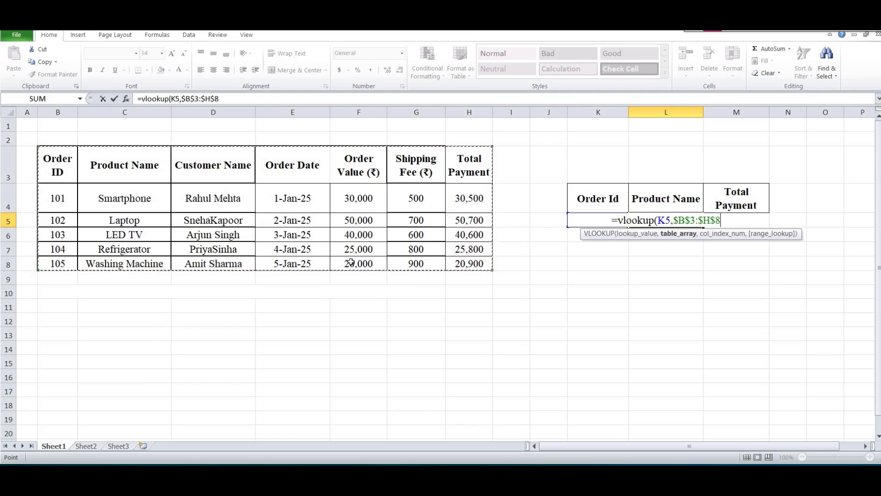
Step: Handwrite a circled "F4" ink note in the empty area below the order table and leave ink mode
key("ctrl+shift+p")
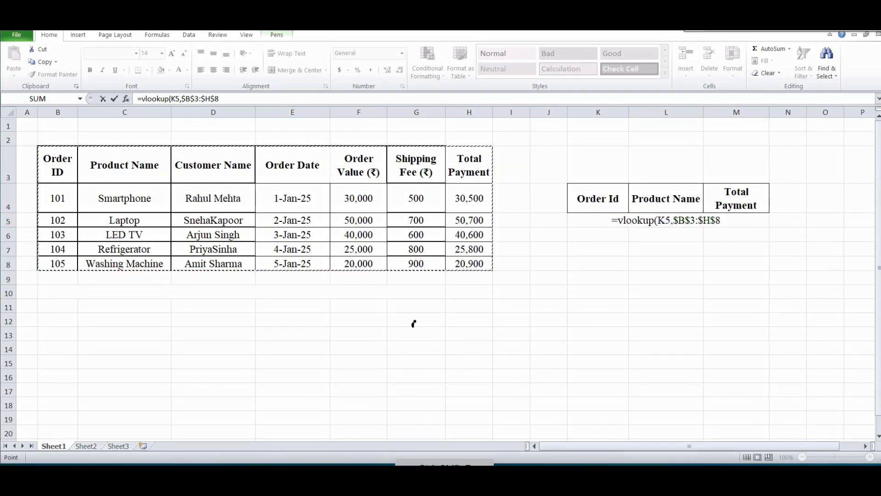
mouse_move(414, 324)
left_mouse_down()
mouse_move(403, 362)
mouse_move(428, 311)
left_mouse_up()
left_click_drag(410, 338, 468, 339)
left_click_drag(467, 338, 464, 379)
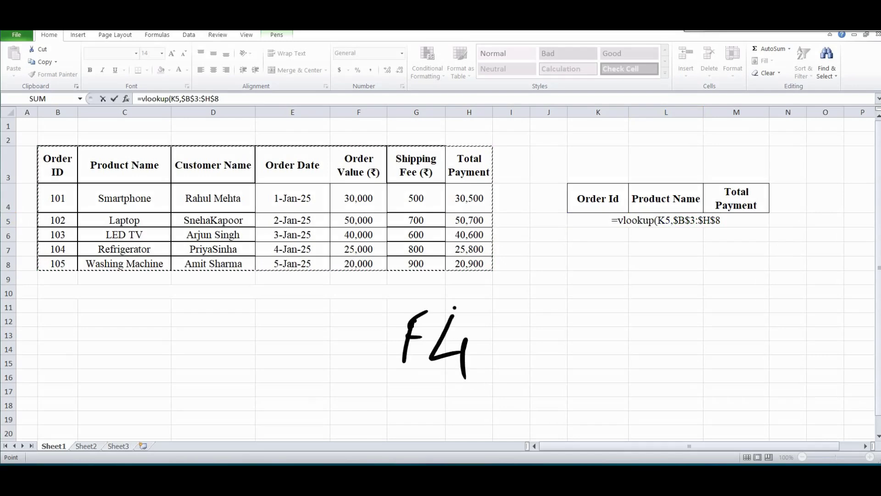
mouse_move(464, 296)
left_mouse_down()
mouse_move(380, 364)
mouse_move(466, 295)
left_mouse_up()
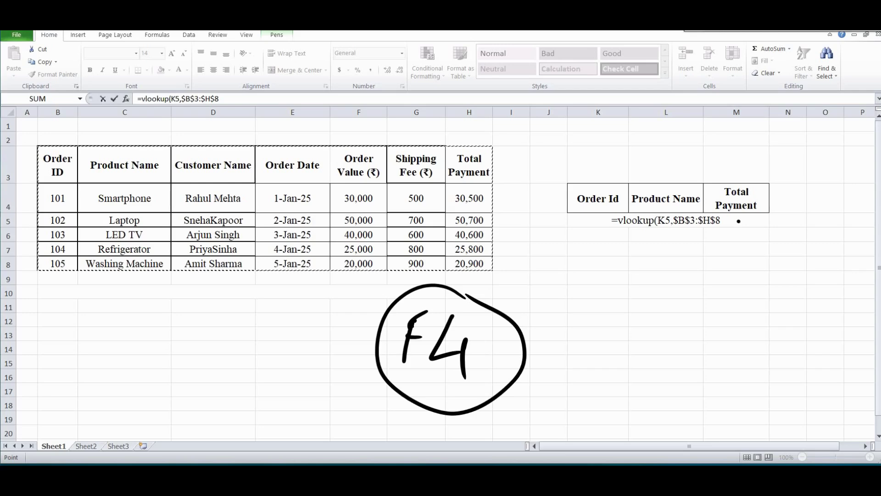
key("ctrl+shift+p")
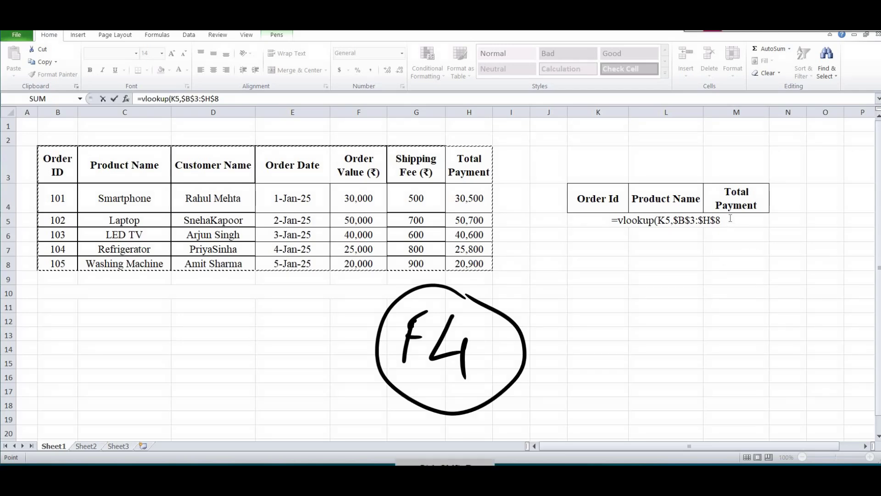
Step: Complete the VLOOKUP formula in L5 with column index 2 and 0 for an exact match
left_click(732, 219)
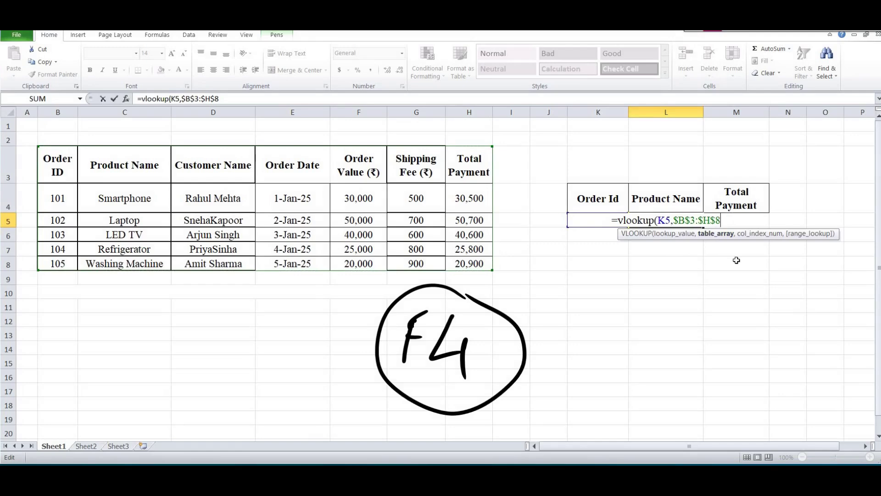
type(",")
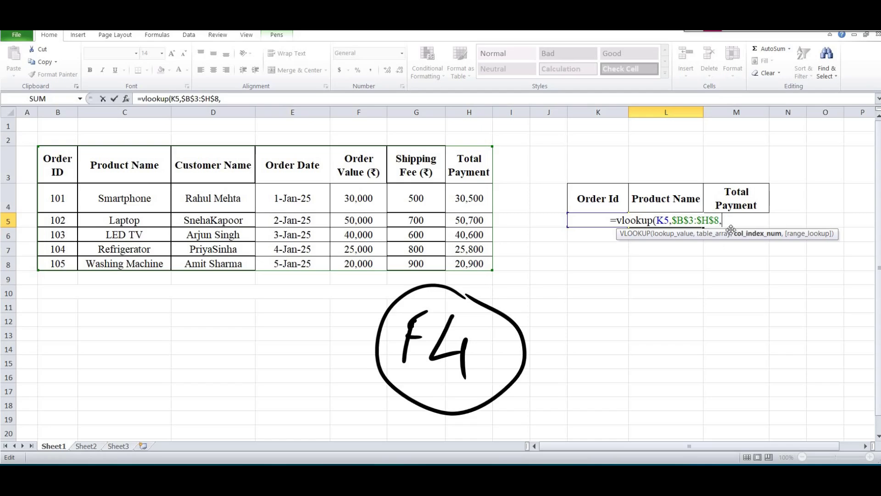
type("2")
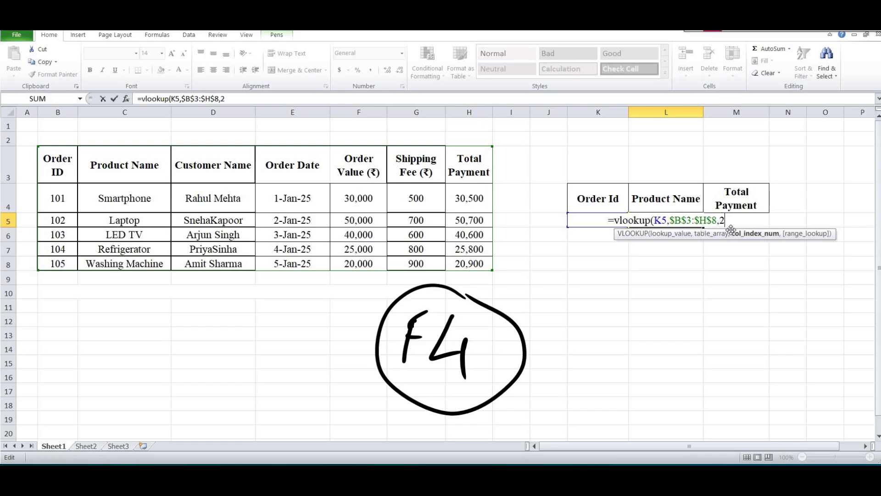
type(",")
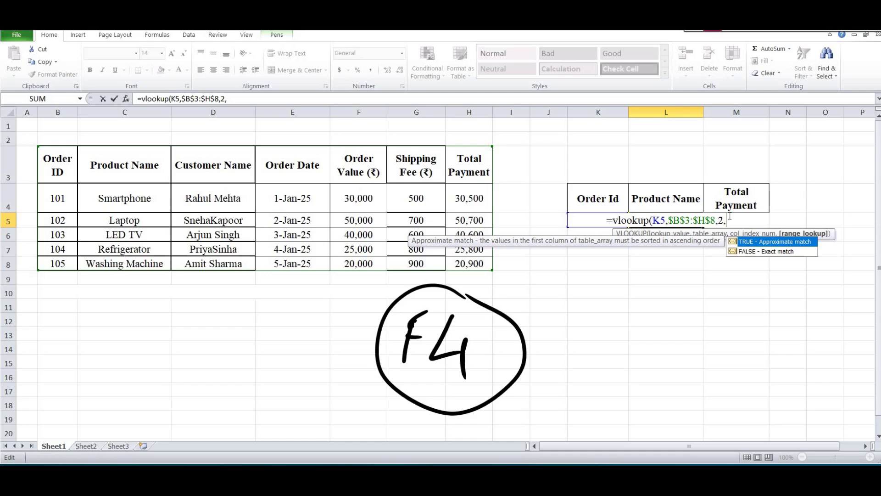
type("0")
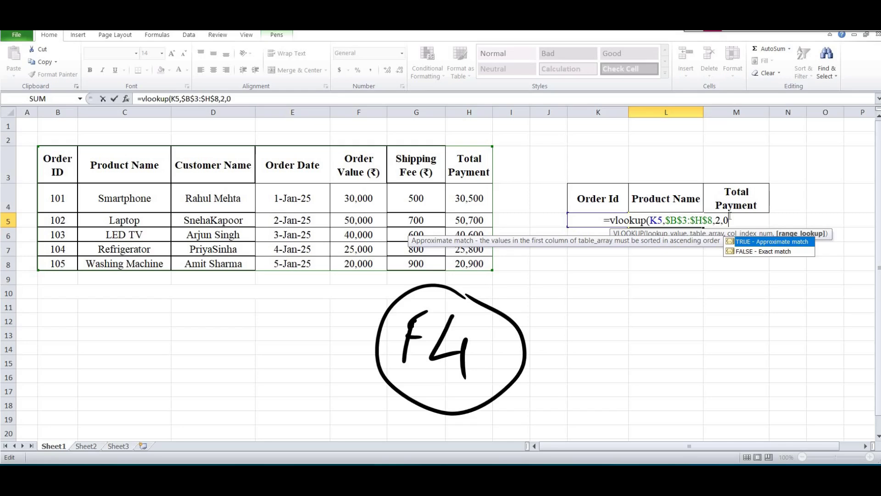
type(")")
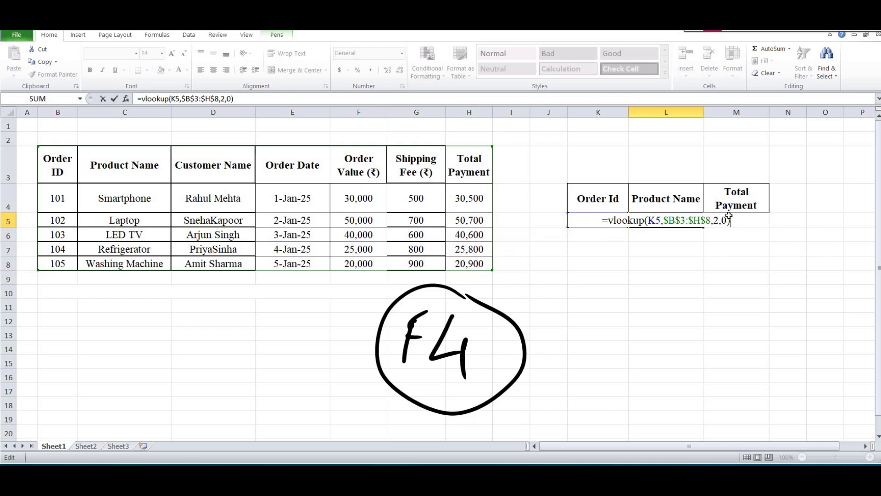
key("Return")
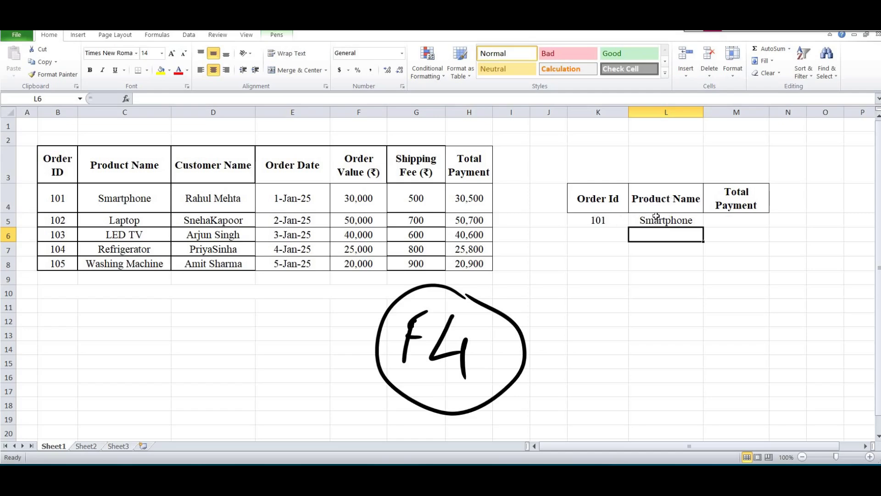
Step: Start a VLOOKUP formula in M5 with K5 as the lookup value and the absolute range $B$3:$H$8 as the table array
left_click(742, 220)
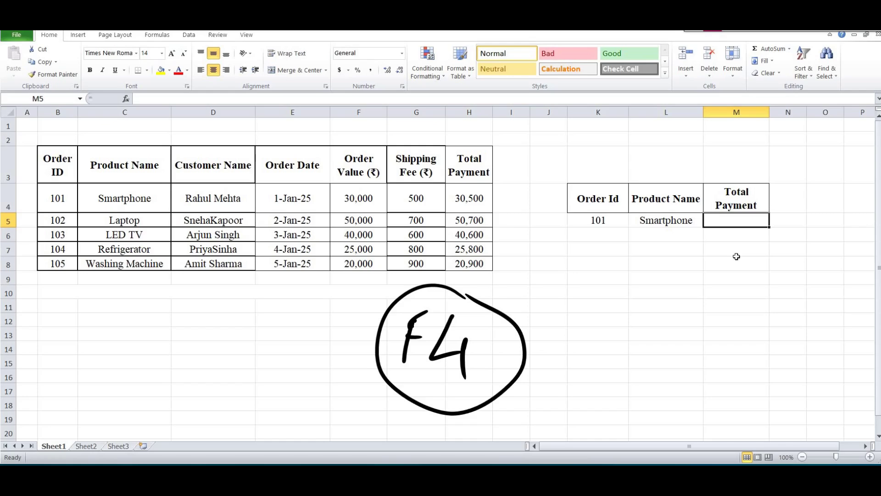
type("=")
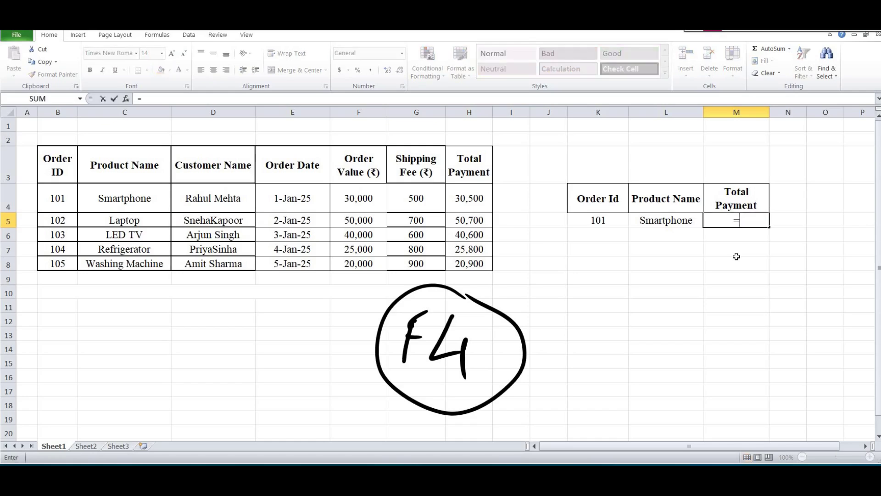
type("v")
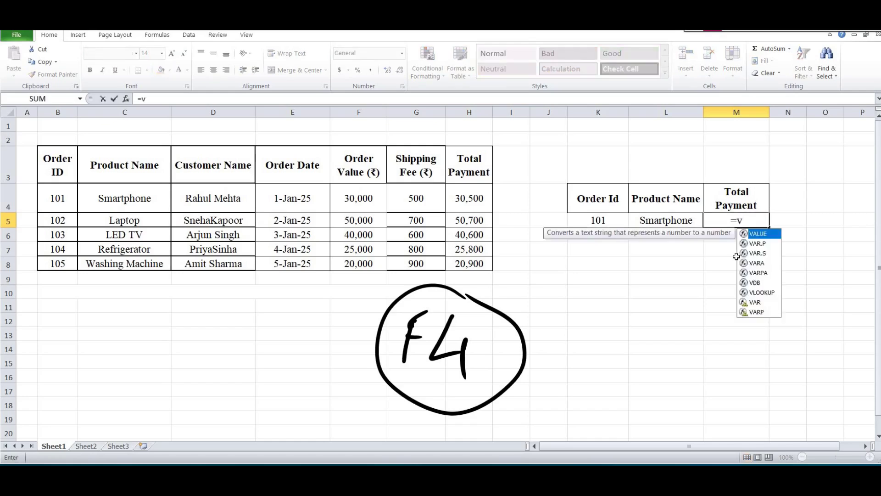
type("l")
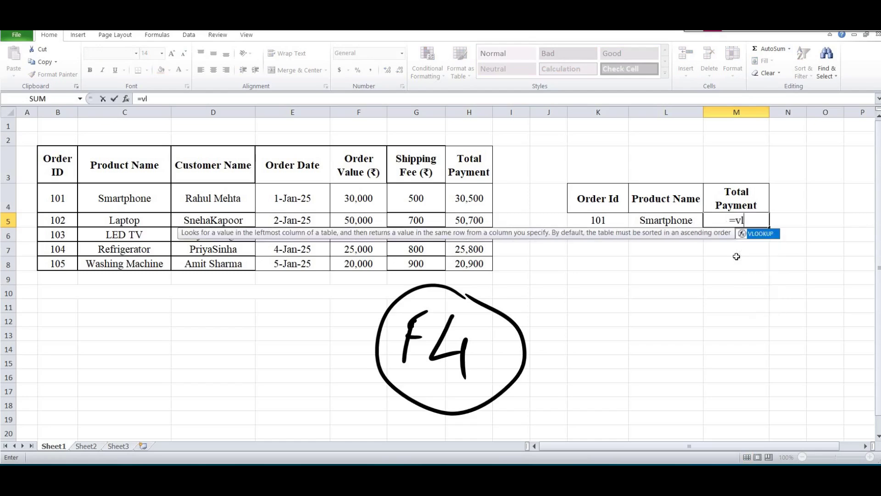
type("ookup")
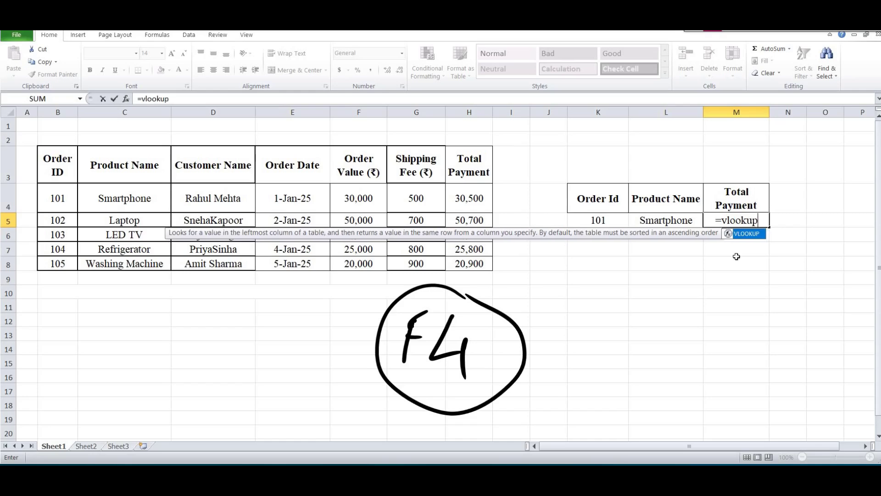
type("(")
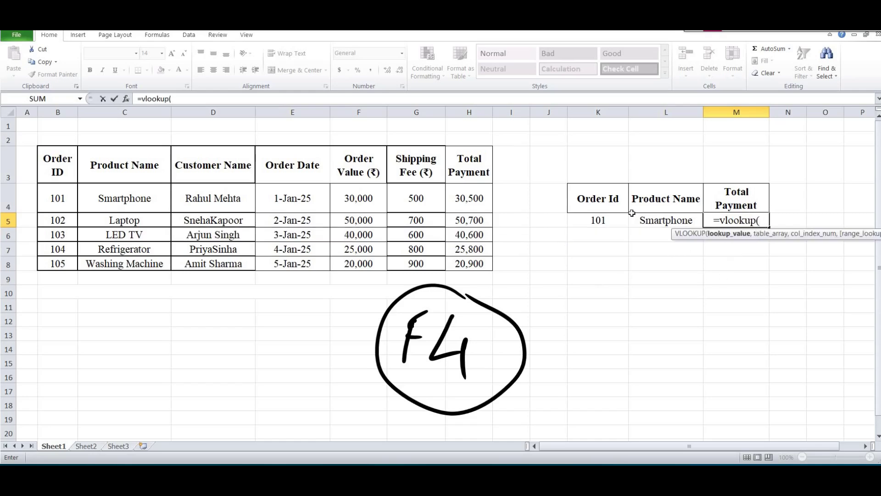
left_click(611, 220)
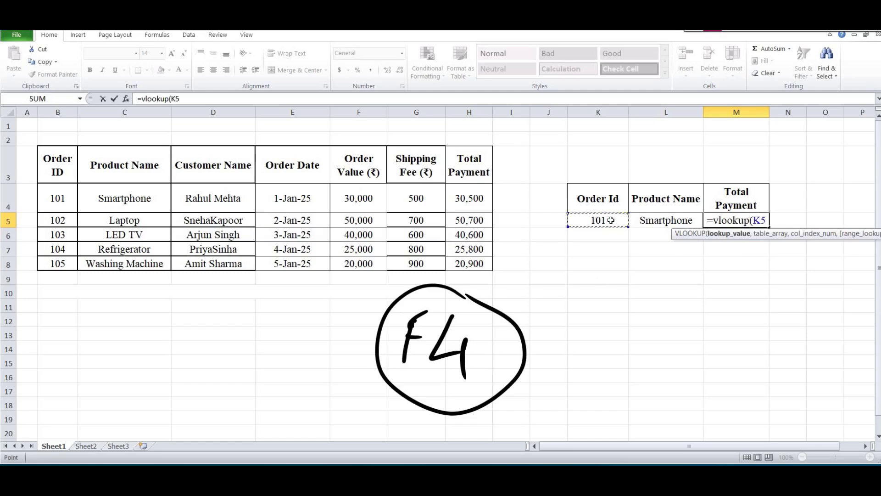
type(",")
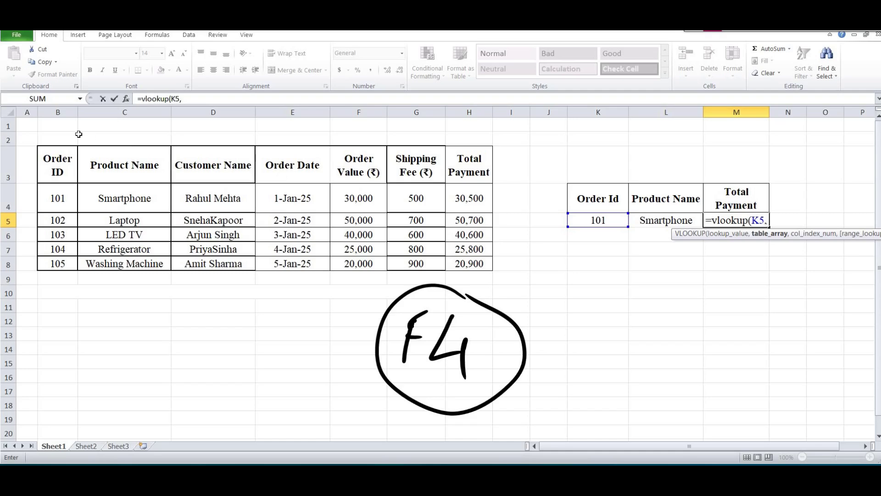
left_click_drag(56, 158, 453, 263)
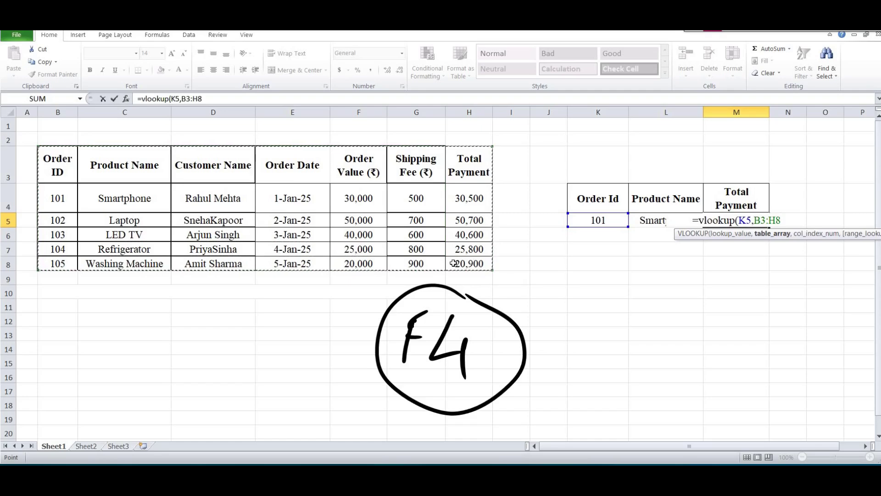
key("F4")
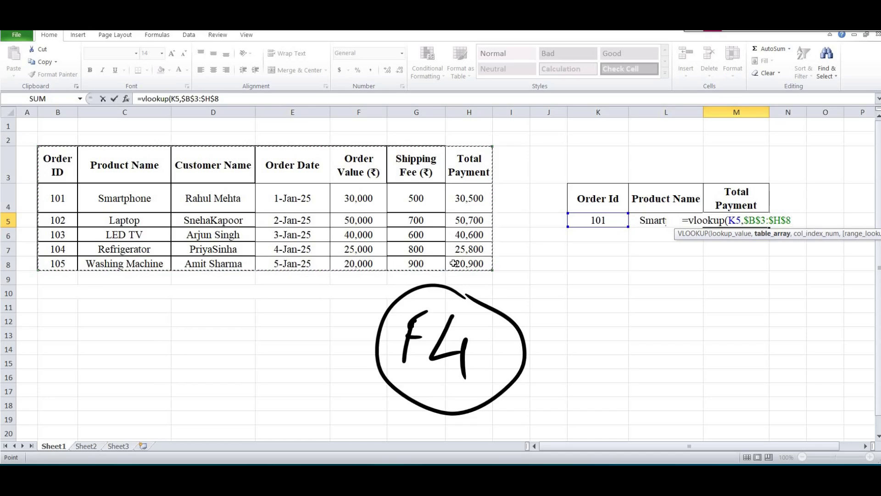
Step: Complete the Total Payment VLOOKUP in M5 with column index 7 and 0 for an exact match
type(",")
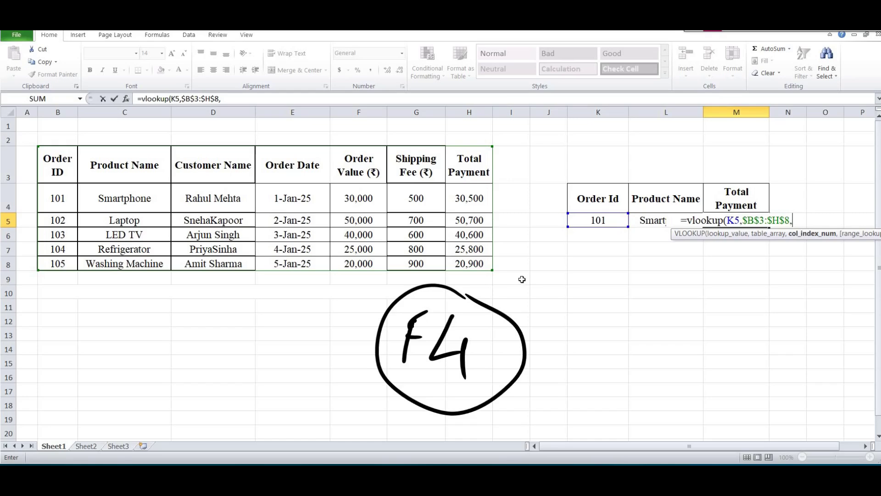
type("7")
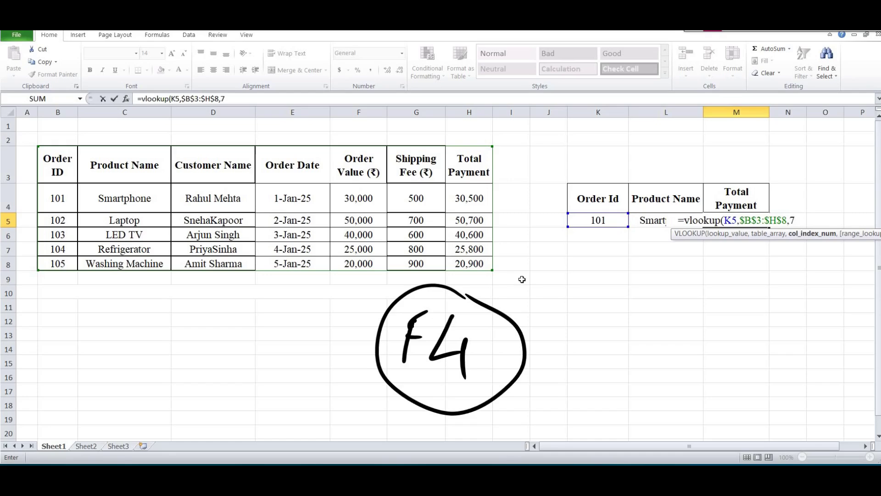
type(",")
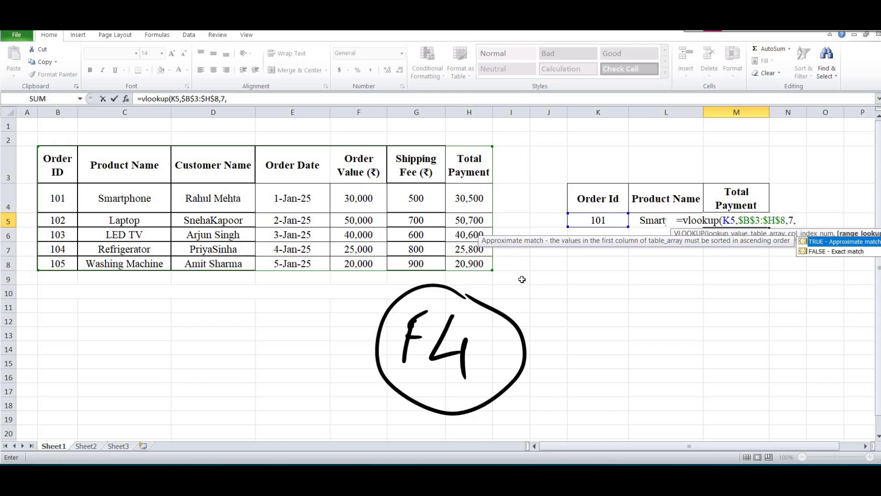
type("0")
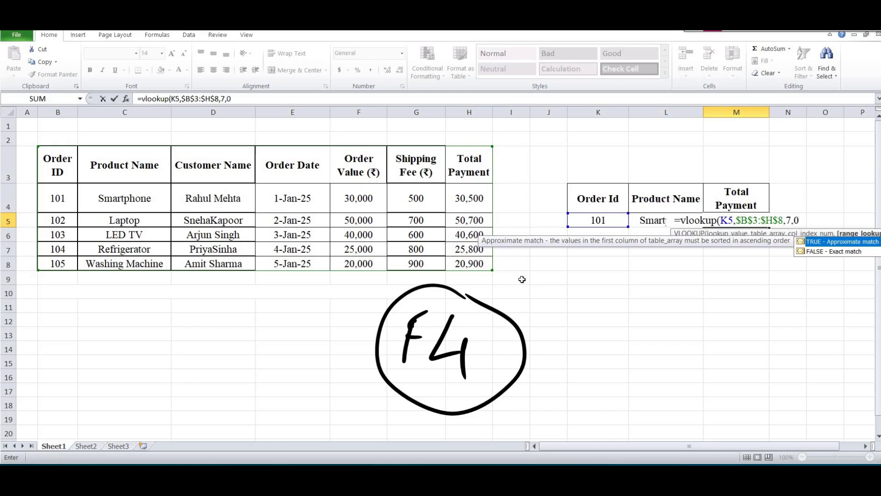
type(")")
key("Return")
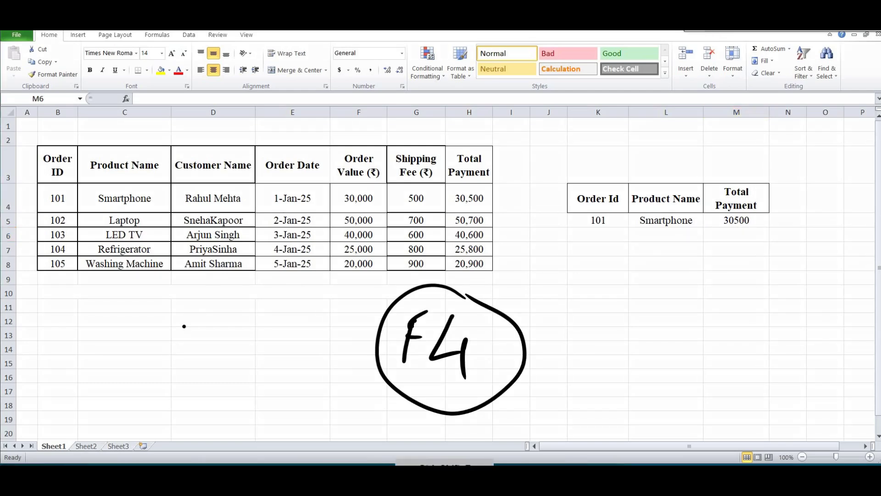
Step: Handwrite the ink note "pvito" beside the circled F4 and draw one long line across both notes
mouse_move(172, 321)
left_mouse_down()
mouse_move(179, 359)
mouse_move(174, 340)
left_mouse_up()
mouse_move(198, 331)
left_mouse_down()
mouse_move(225, 349)
mouse_move(230, 317)
left_mouse_up()
left_click_drag(249, 322, 258, 340)
left_click_drag(232, 291, 241, 305)
left_click(296, 306)
mouse_move(266, 284)
left_mouse_down()
mouse_move(288, 328)
mouse_move(290, 317)
left_mouse_up()
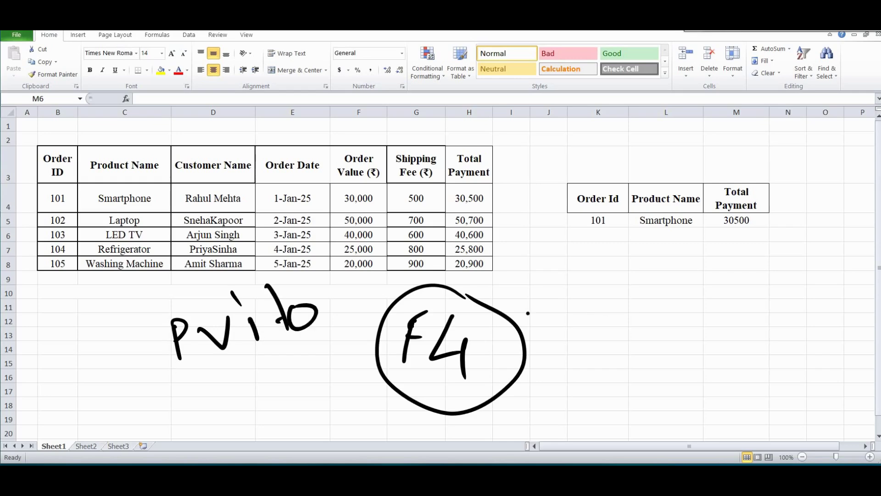
left_click_drag(114, 380, 602, 321)
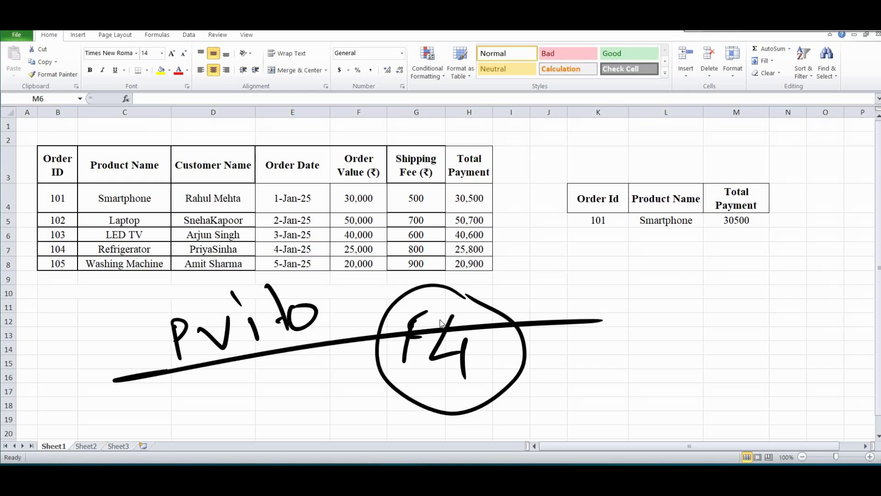